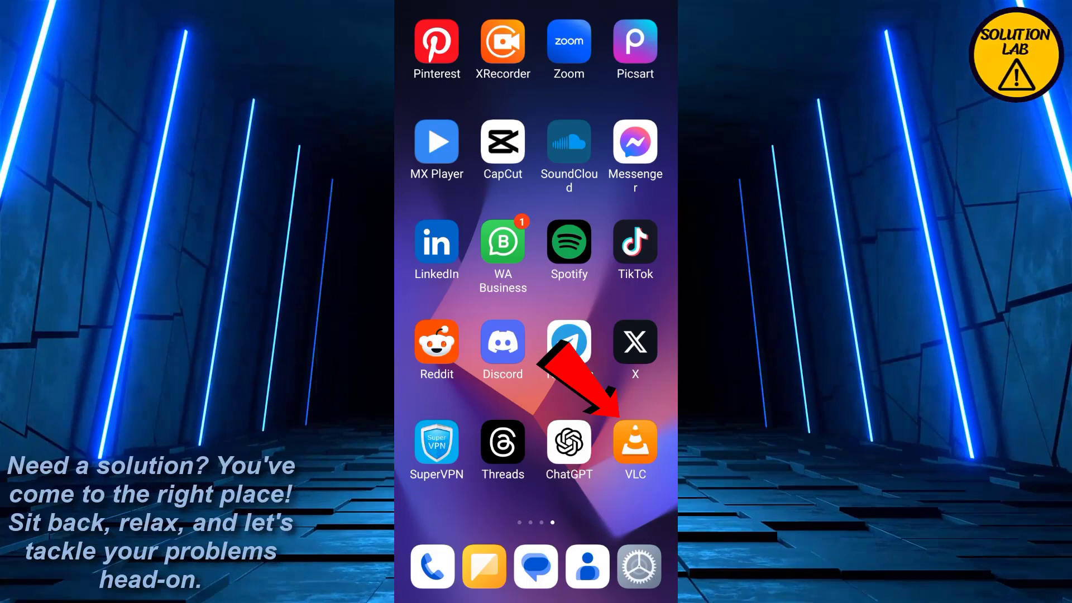
Step: Launch VLC, dismiss the storage notice, confirm no playlists exist, and return to Video folders
{"action": "left_click", "coordinate": [635, 443]}
{"action": "left_click", "coordinate": [625, 344]}
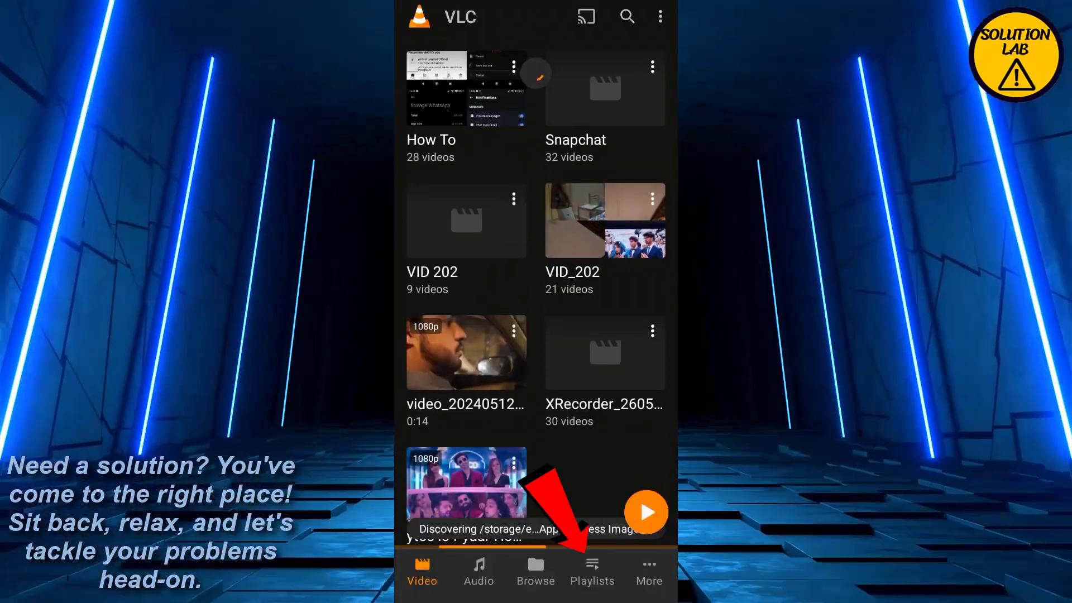
{"action": "left_click", "coordinate": [592, 569]}
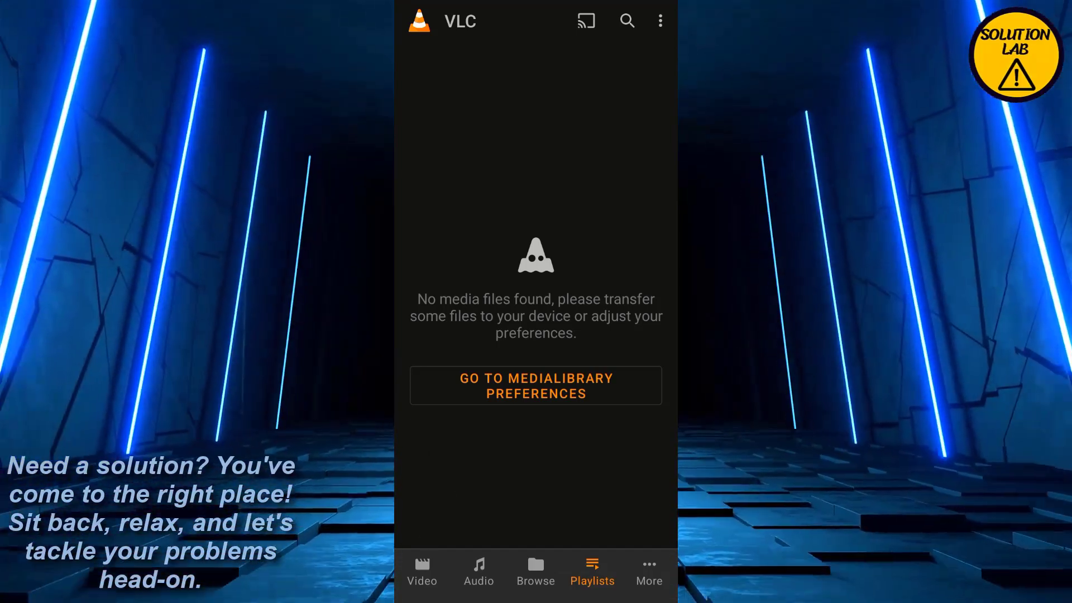
{"action": "left_click", "coordinate": [422, 572]}
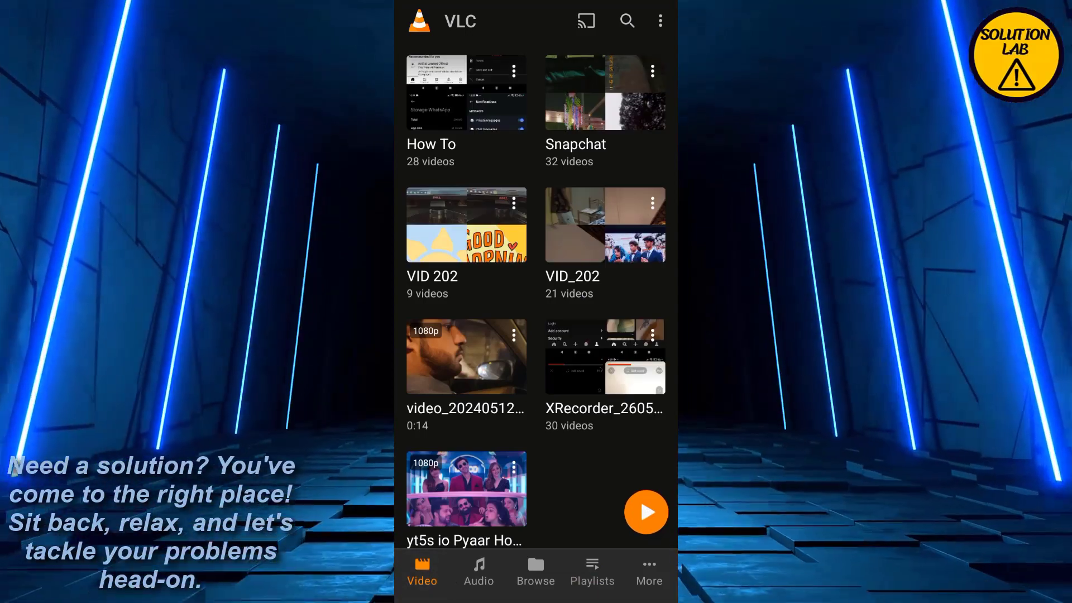
{"action": "left_click", "coordinate": [605, 93]}
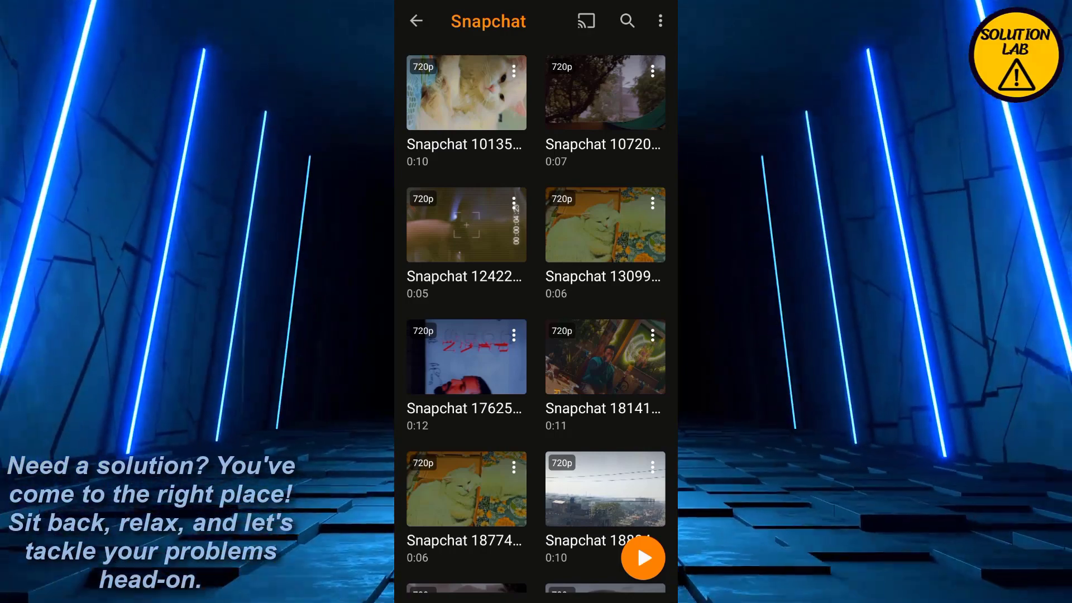
{"action": "left_click", "coordinate": [513, 71]}
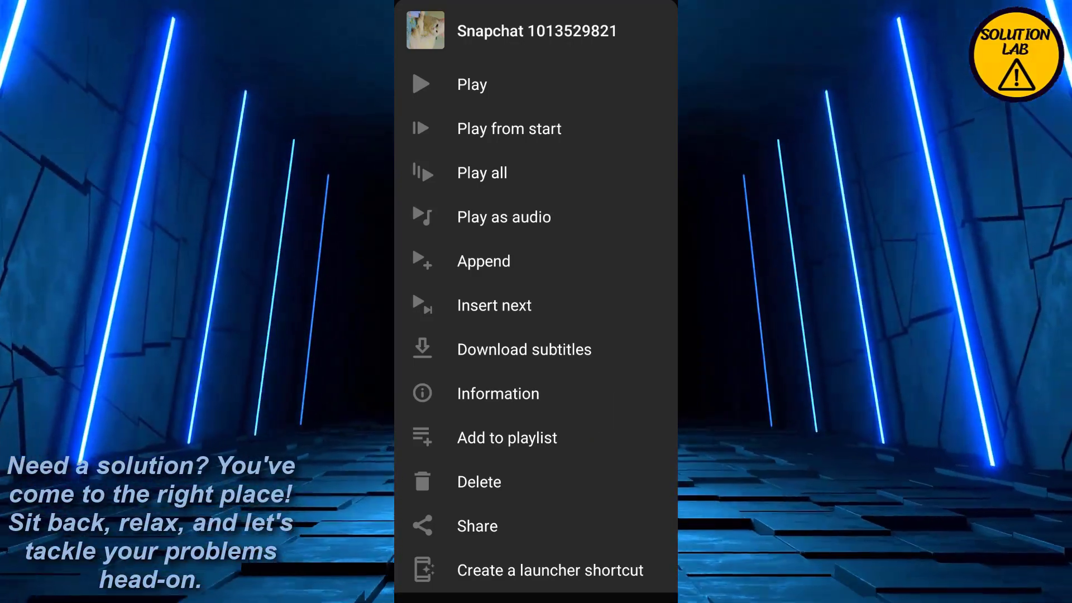
{"action": "left_click", "coordinate": [507, 437]}
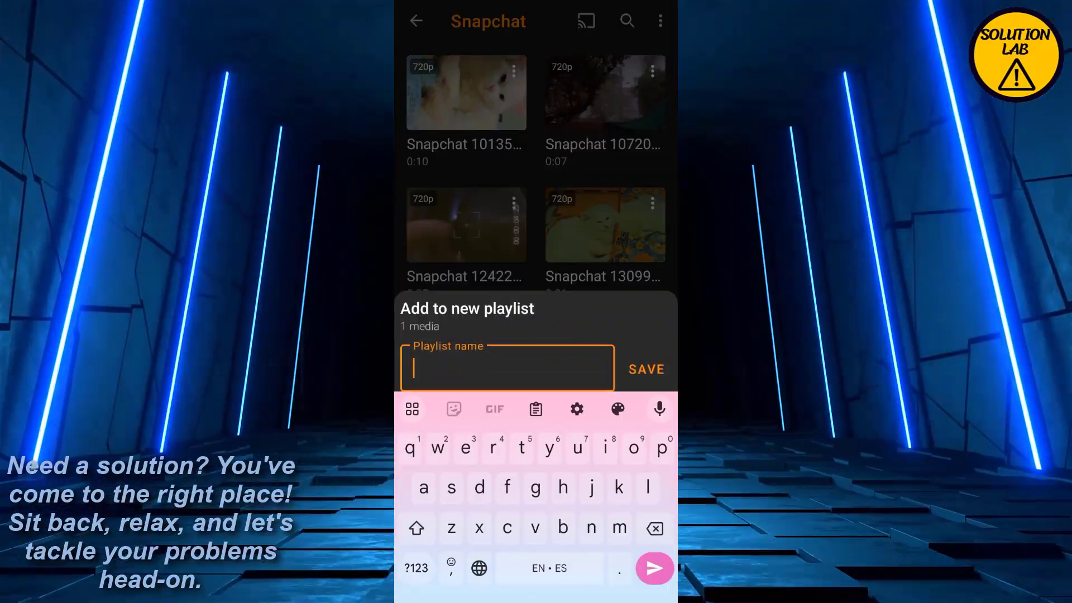
{"action": "type", "text": "cat"}
{"action": "left_click", "coordinate": [646, 492]}
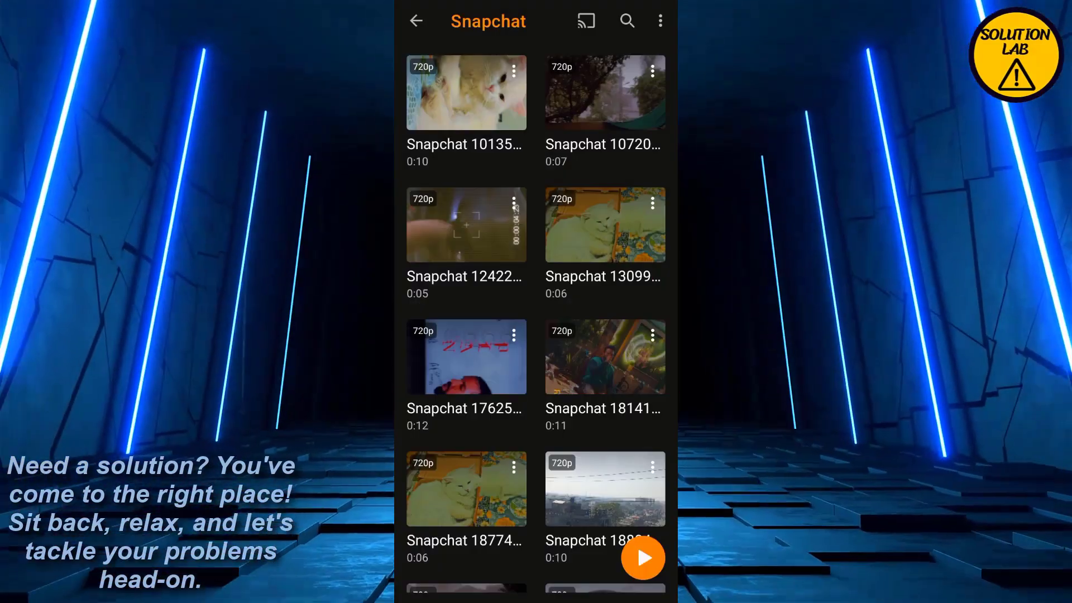
Step: Dismiss the first Snapchat clip's options menu and switch to the Playlists section
{"action": "left_click", "coordinate": [514, 71]}
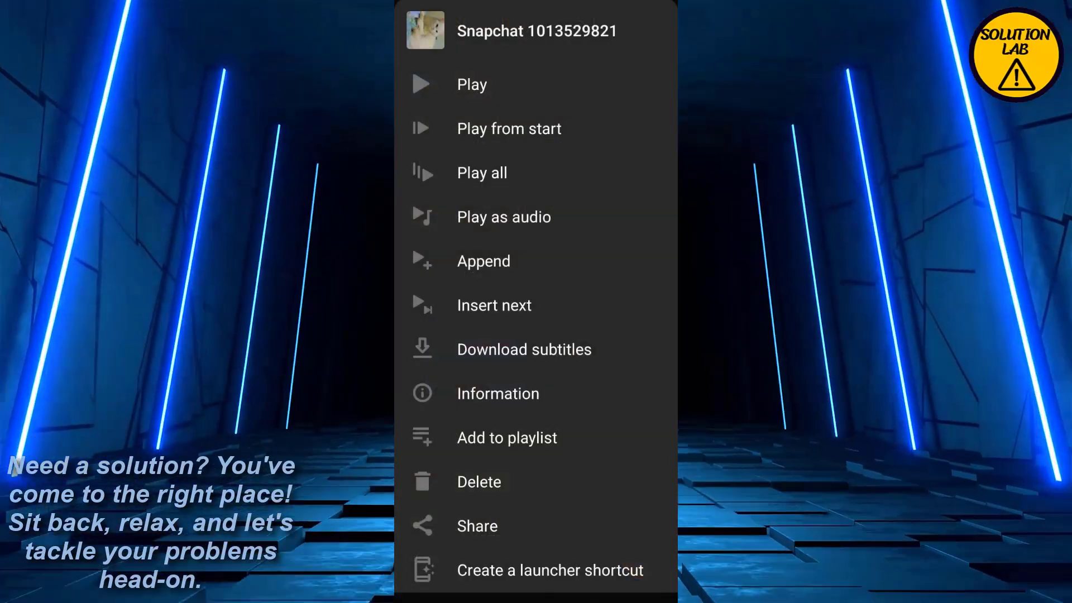
{"action": "key", "text": "Escape"}
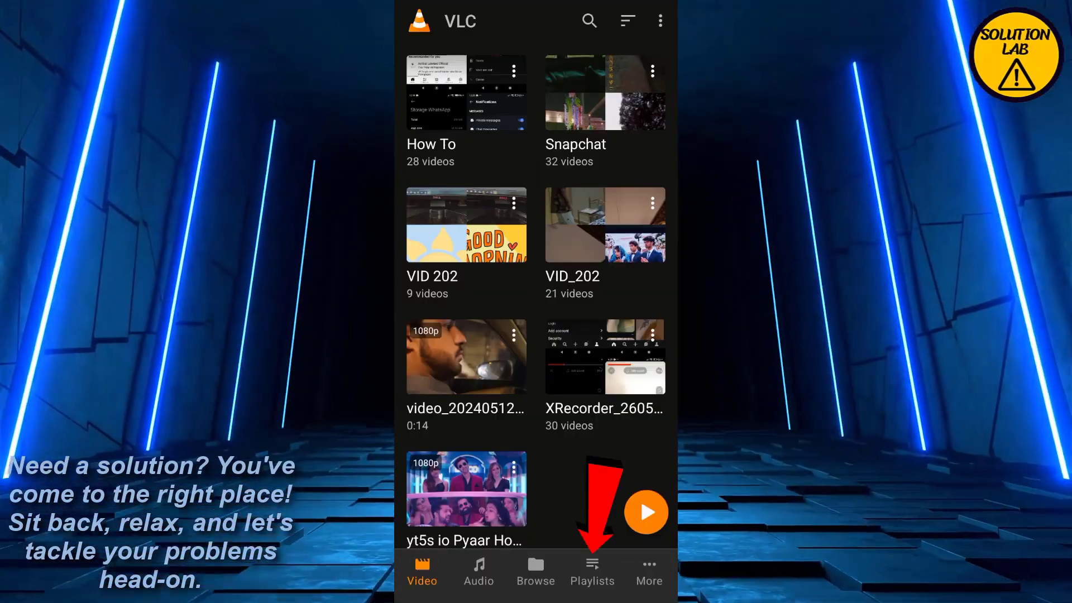
{"action": "left_click", "coordinate": [592, 571]}
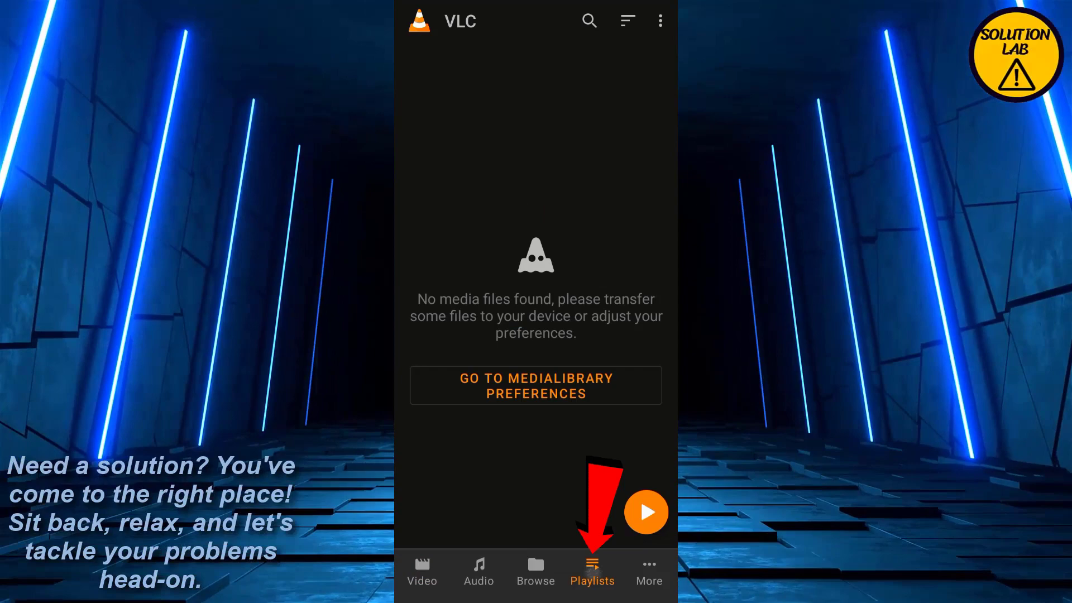